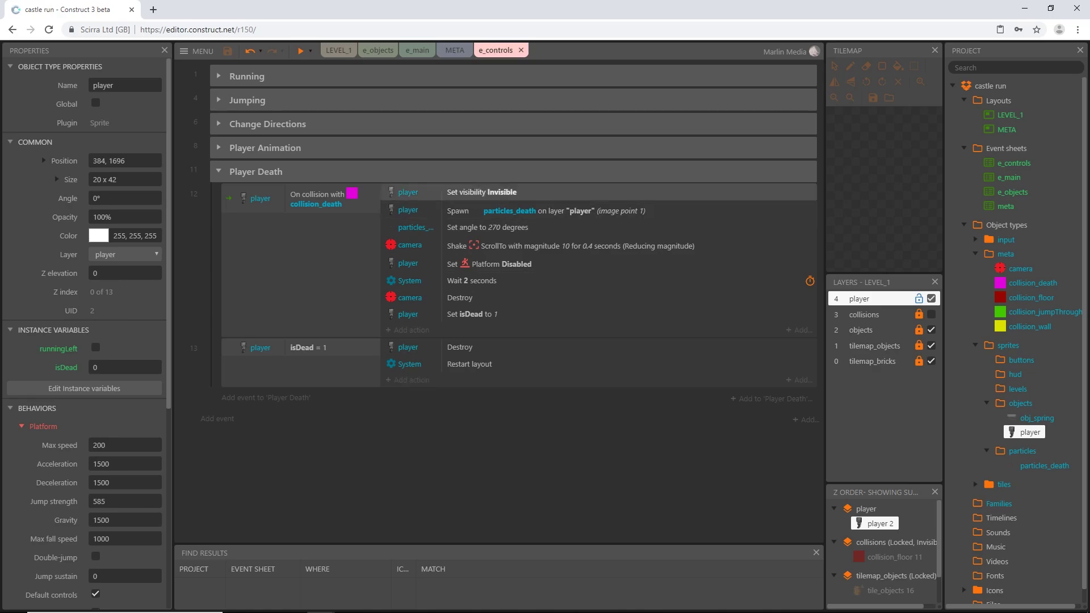
Insert a new Sprite object into the META layout
{"action": "left_click", "coordinate": [454, 51]}
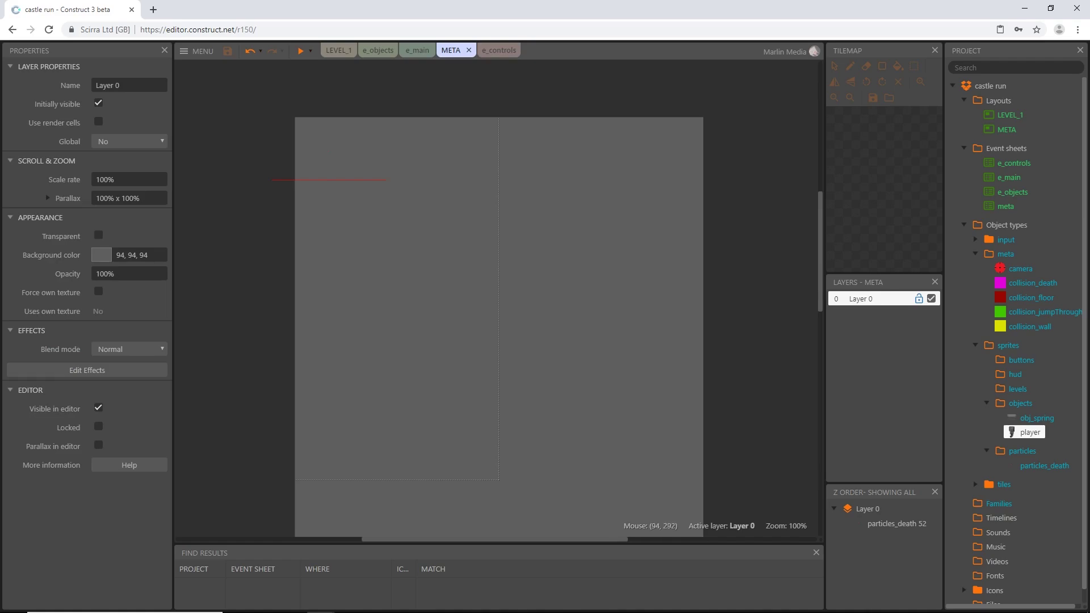
{"action": "left_click", "coordinate": [349, 282]}
{"action": "double_click", "coordinate": [348, 282]}
{"action": "scroll", "coordinate": [650, 330], "scroll_direction": "down", "scroll_amount": 4}
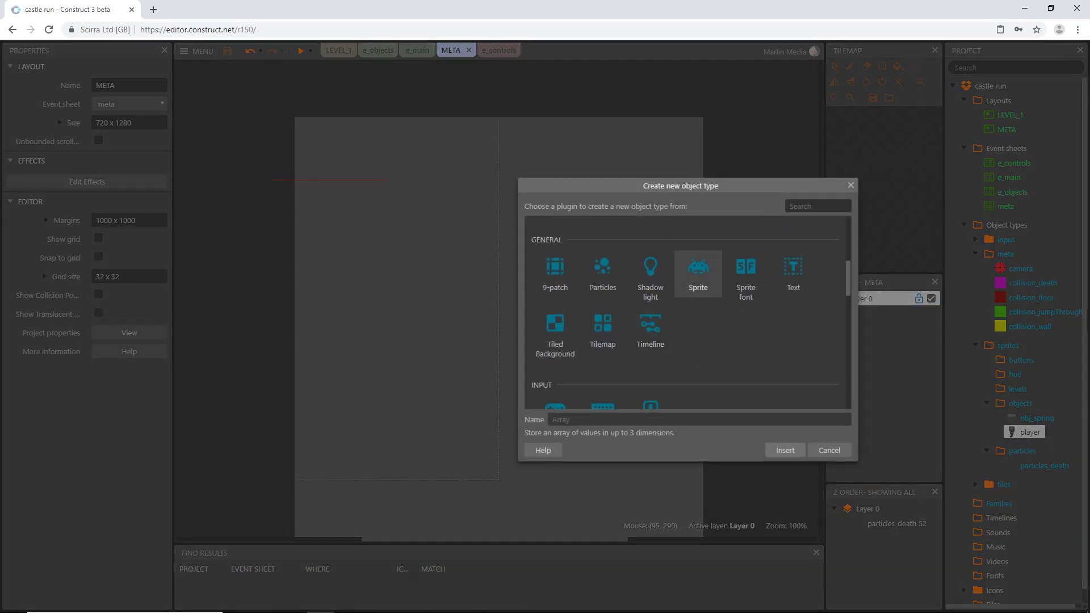
{"action": "double_click", "coordinate": [698, 275]}
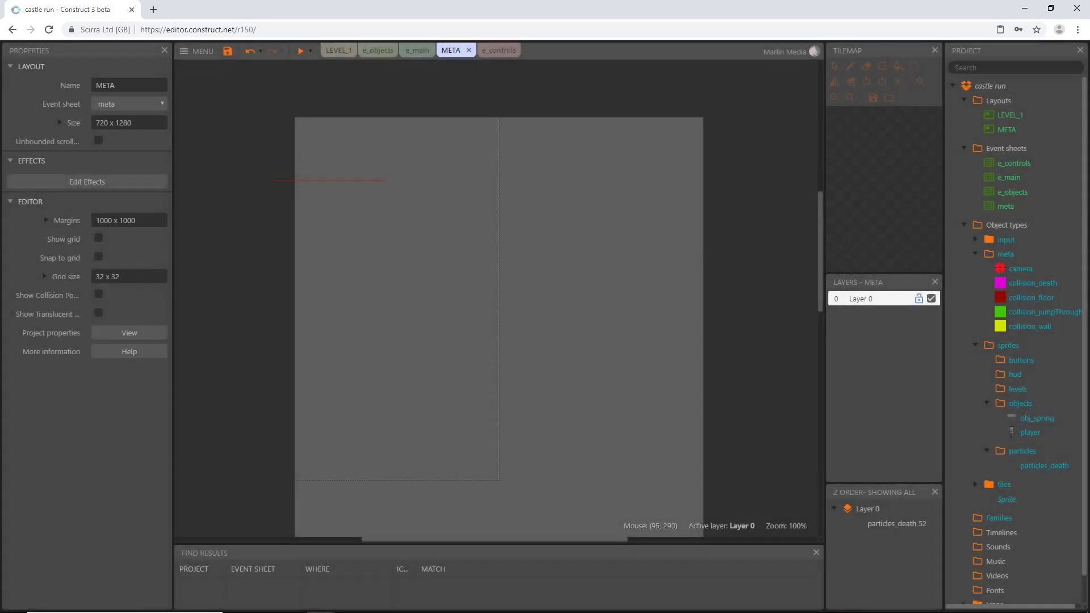
{"action": "left_click", "coordinate": [343, 305]}
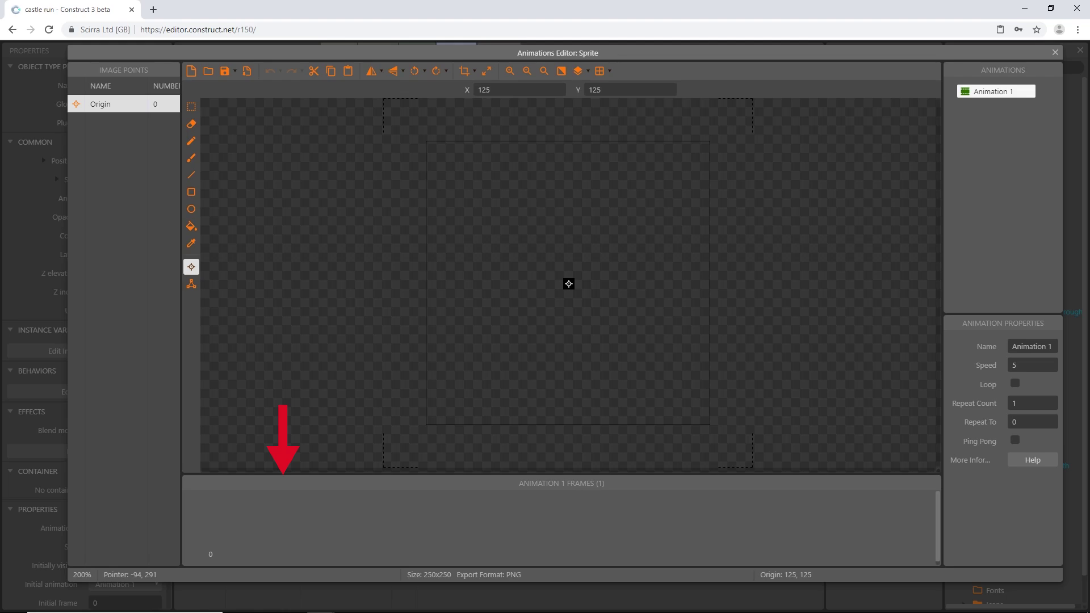
Start importing animation frames from files and browse to the animations folder inside castle tutorial
{"action": "right_click", "coordinate": [264, 529]}
{"action": "mouse_move", "coordinate": [318, 483]}
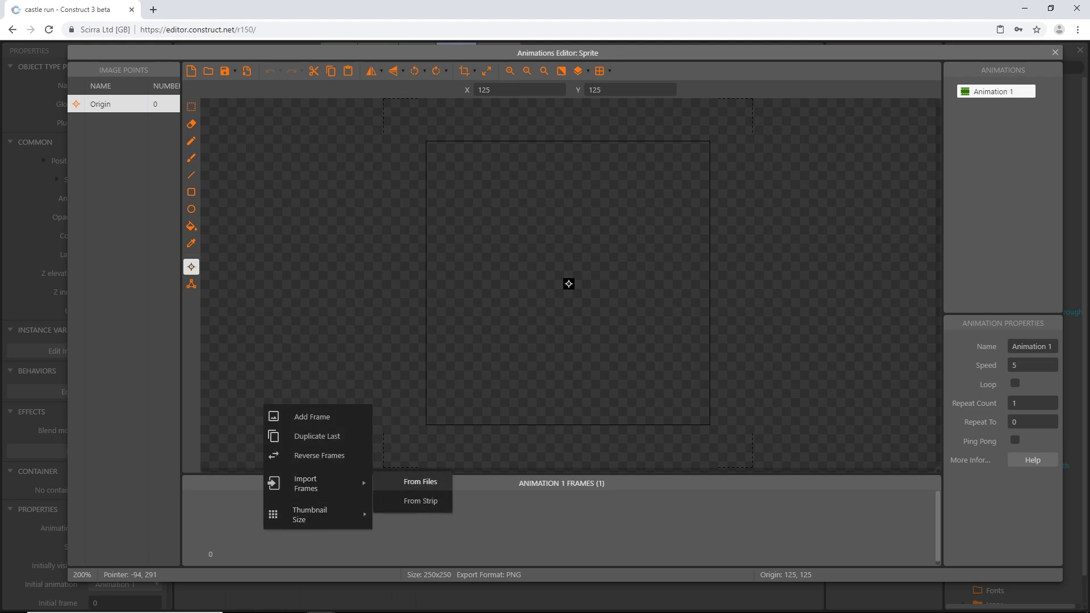
{"action": "left_click", "coordinate": [420, 482]}
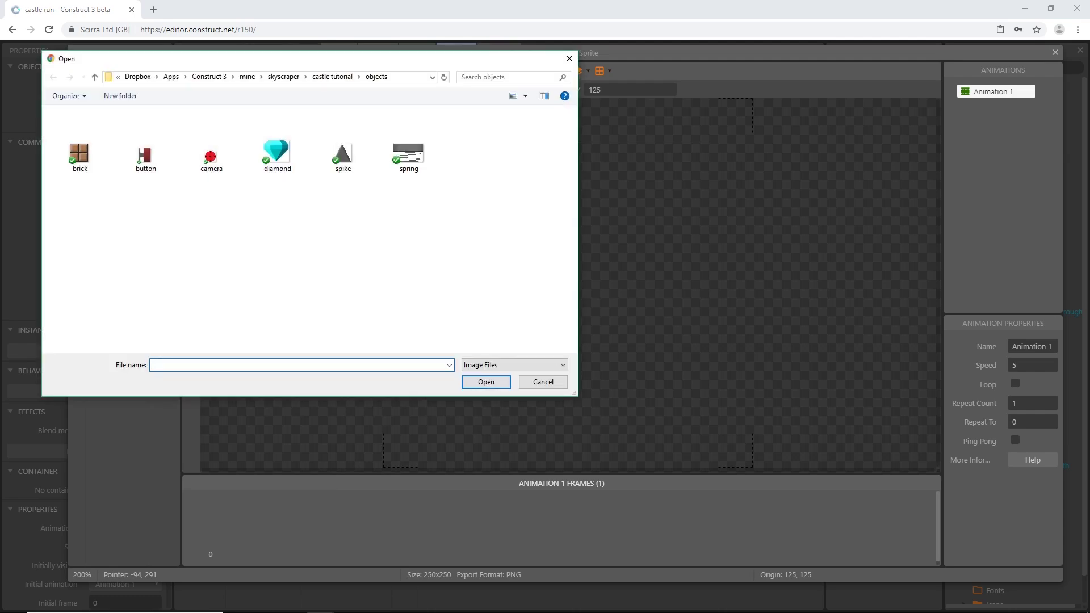
{"action": "left_click", "coordinate": [332, 76]}
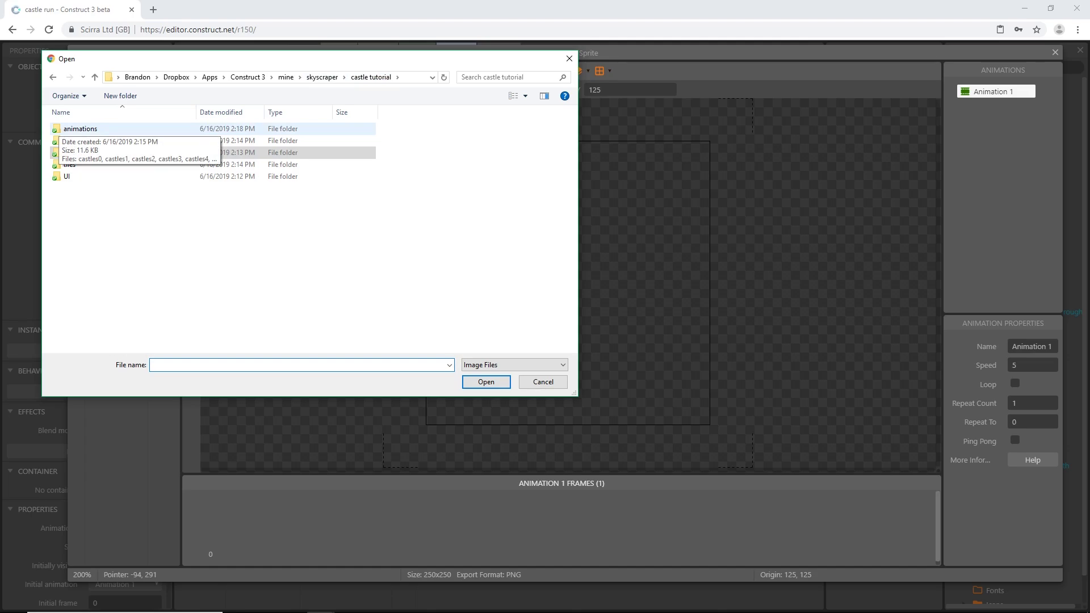
{"action": "double_click", "coordinate": [80, 129]}
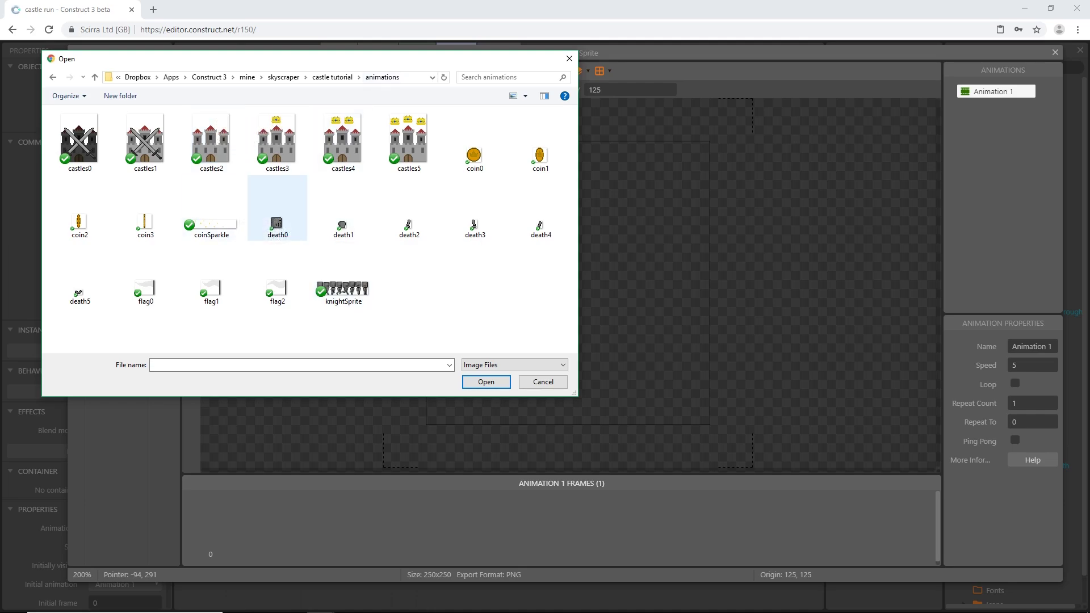
Import the six image files death0 through death5 as frames of Animation 1
{"action": "left_click", "coordinate": [277, 227]}
{"action": "left_click", "coordinate": [343, 227]}
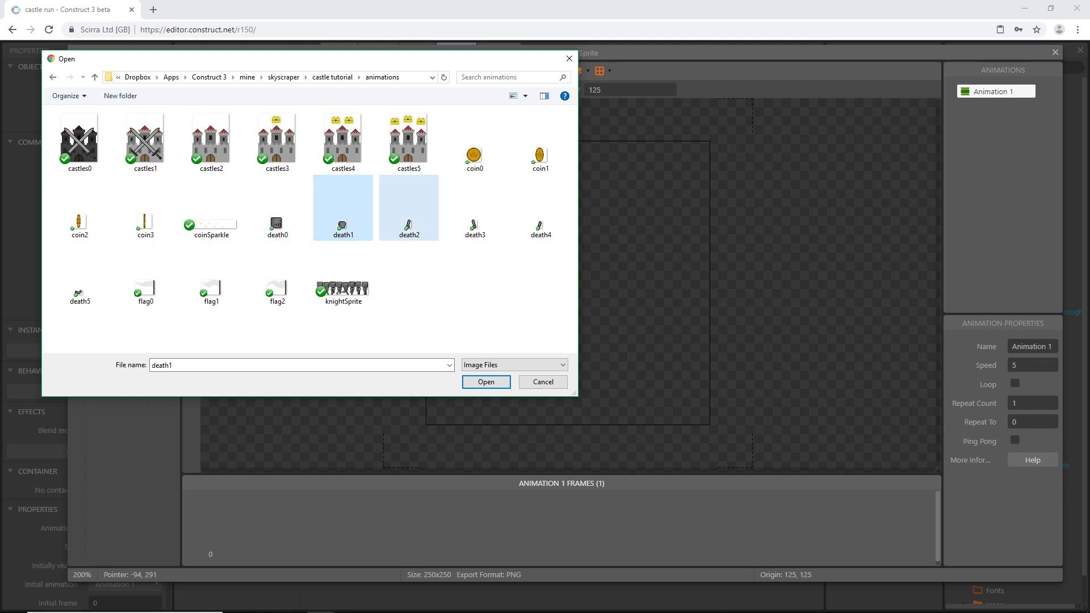
{"action": "left_click", "coordinate": [408, 227]}
{"action": "left_click", "coordinate": [474, 227]}
{"action": "left_click", "coordinate": [540, 227]}
{"action": "left_click", "coordinate": [79, 283]}
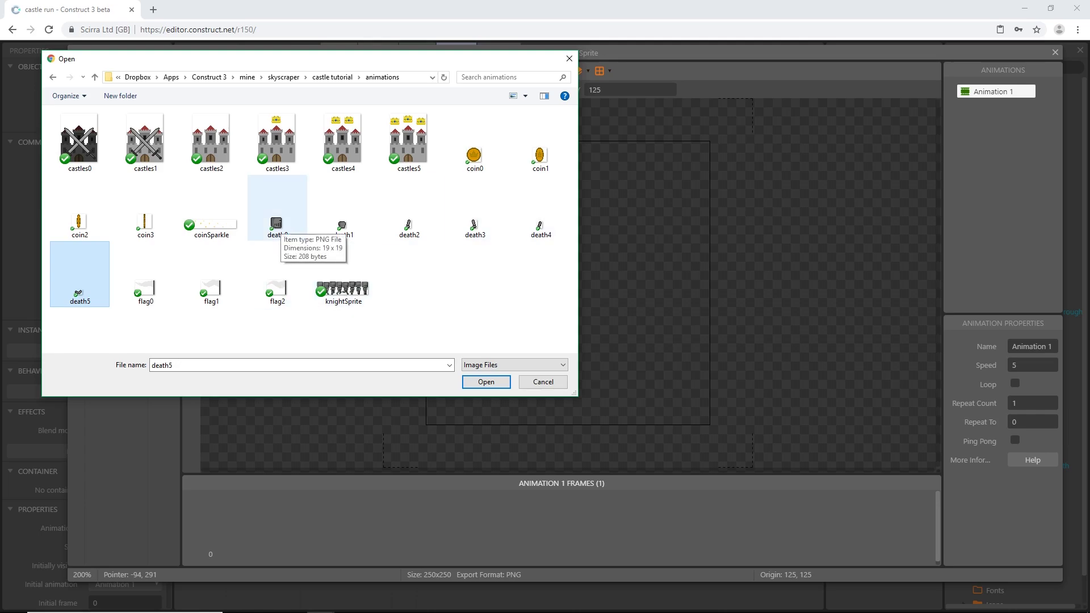
{"action": "left_click", "coordinate": [278, 222]}
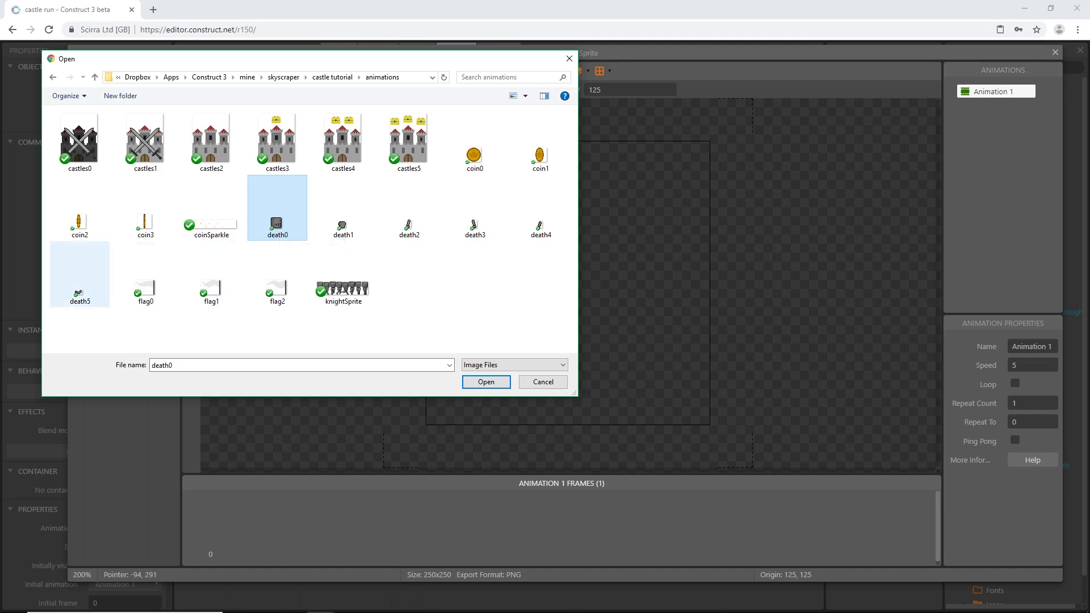
{"action": "left_click", "coordinate": [79, 278], "text": "shift"}
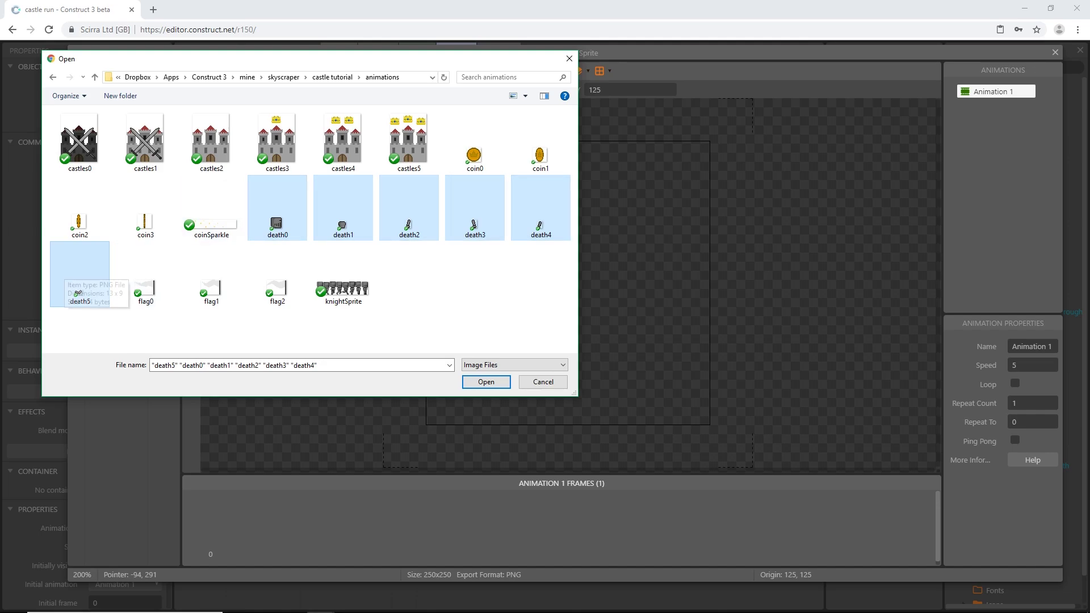
{"action": "left_click", "coordinate": [485, 382]}
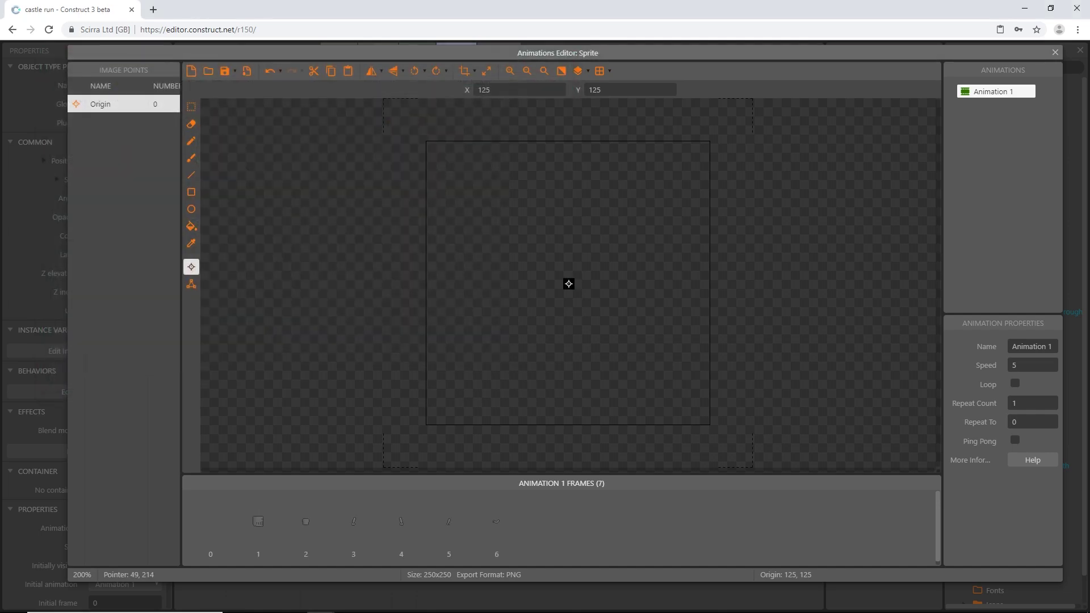
Delete the blank frame 0 that precedes the imported death frames
{"action": "key", "text": "Left"}
{"action": "key", "text": "Left"}
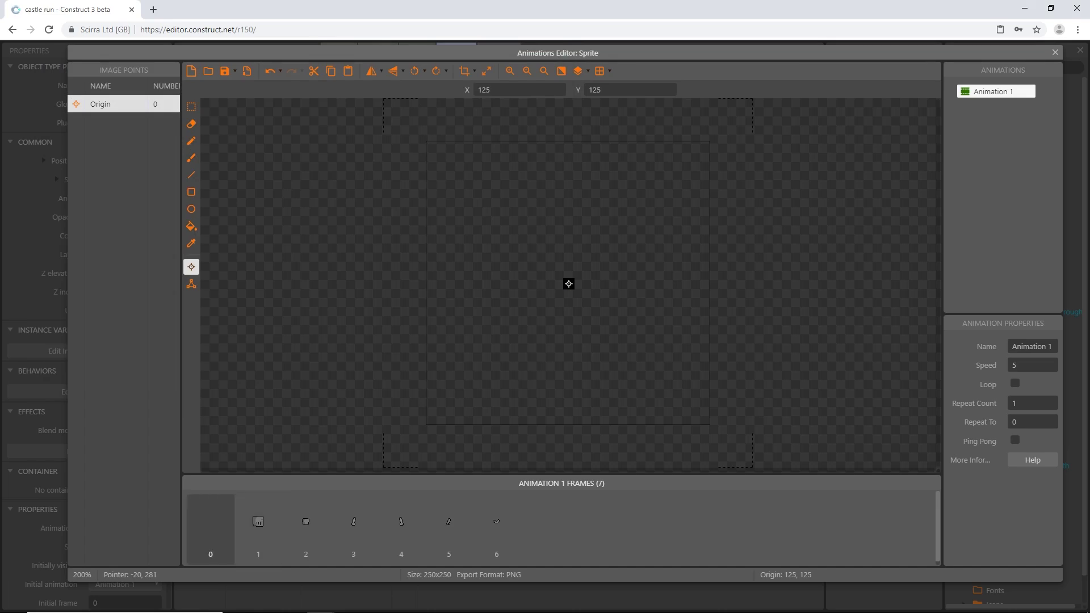
{"action": "right_click", "coordinate": [211, 528]}
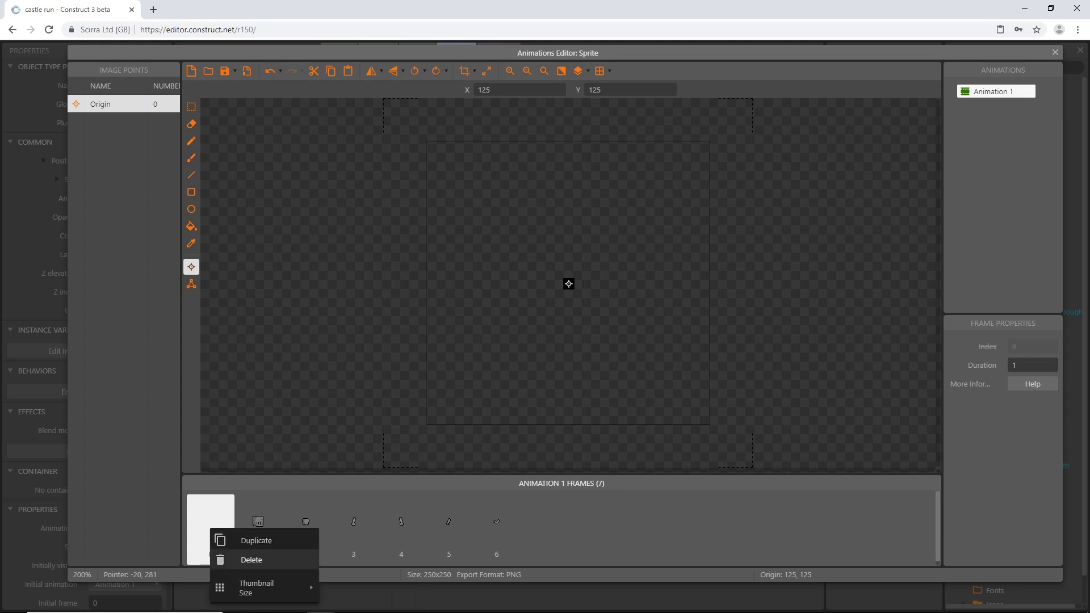
{"action": "left_click", "coordinate": [252, 560]}
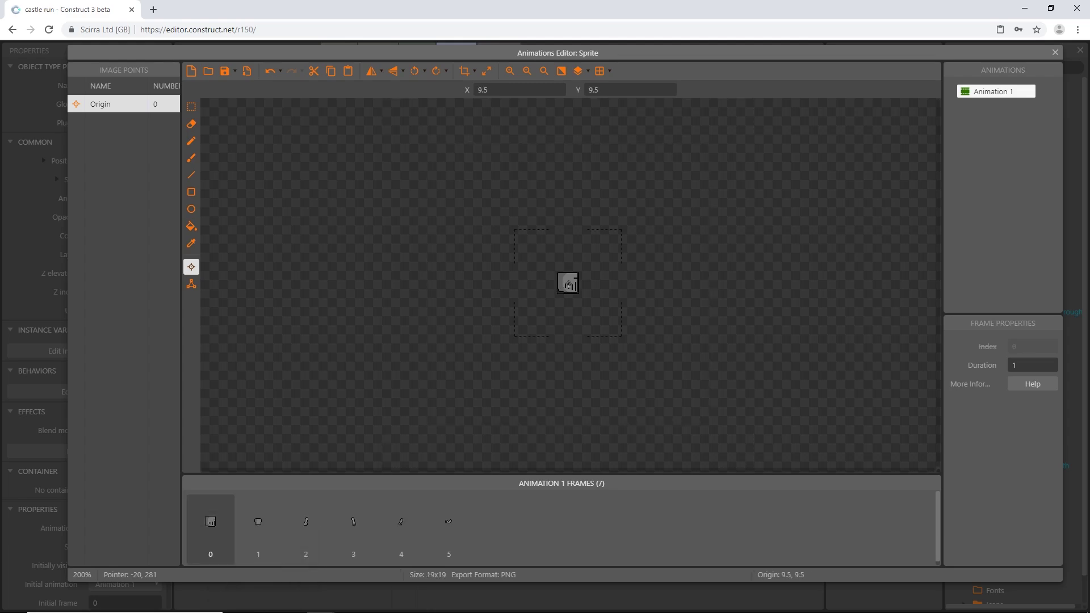
Examine the body-part image in each of the frames 0 to 5, enlarged
{"action": "left_click", "coordinate": [210, 529]}
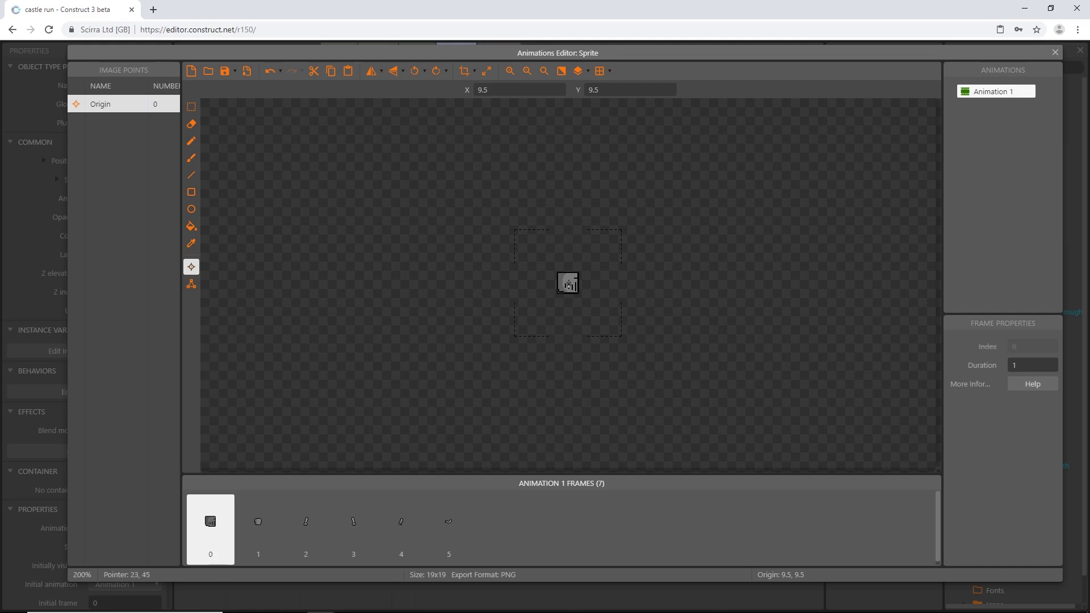
{"action": "scroll", "coordinate": [554, 200], "scroll_direction": "up", "scroll_amount": 3, "text": "ctrl"}
{"action": "middle_click_drag", "start_coordinate": [580, 281], "coordinate": [536, 365]}
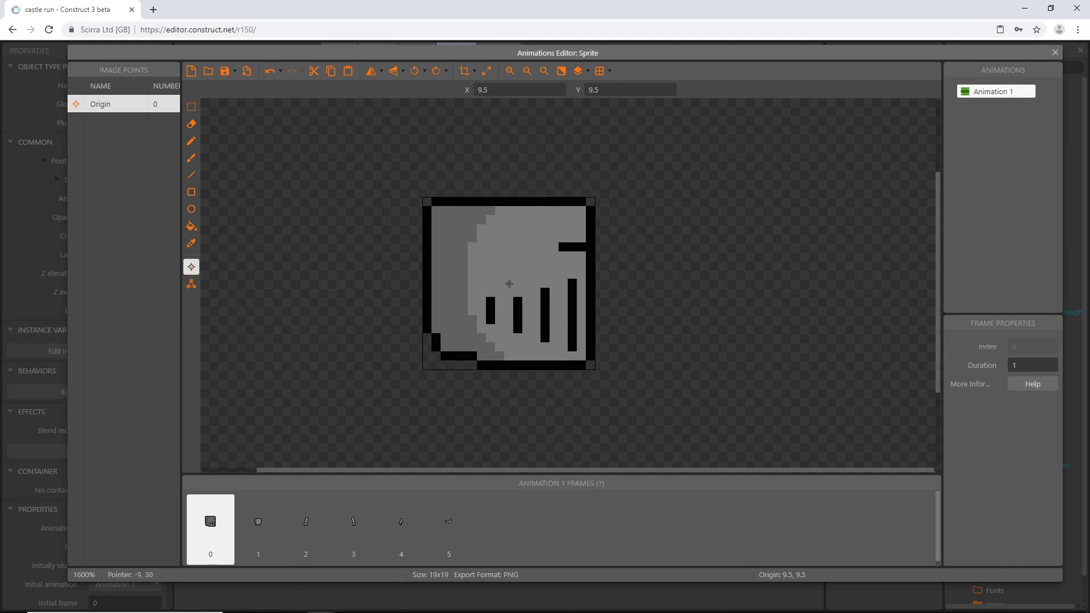
{"action": "left_click", "coordinate": [257, 529]}
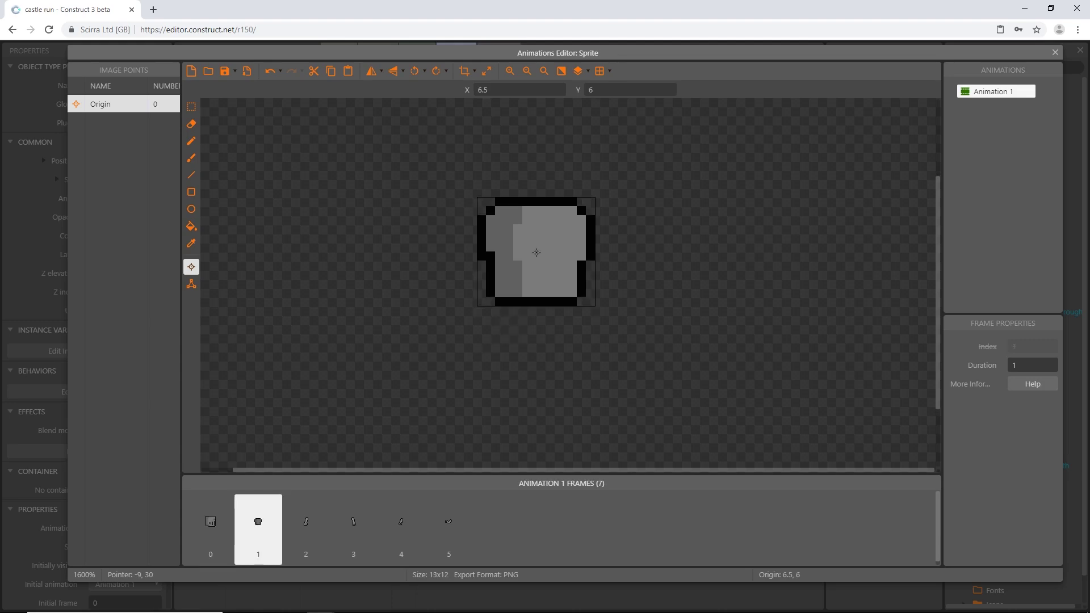
{"action": "left_click", "coordinate": [305, 528]}
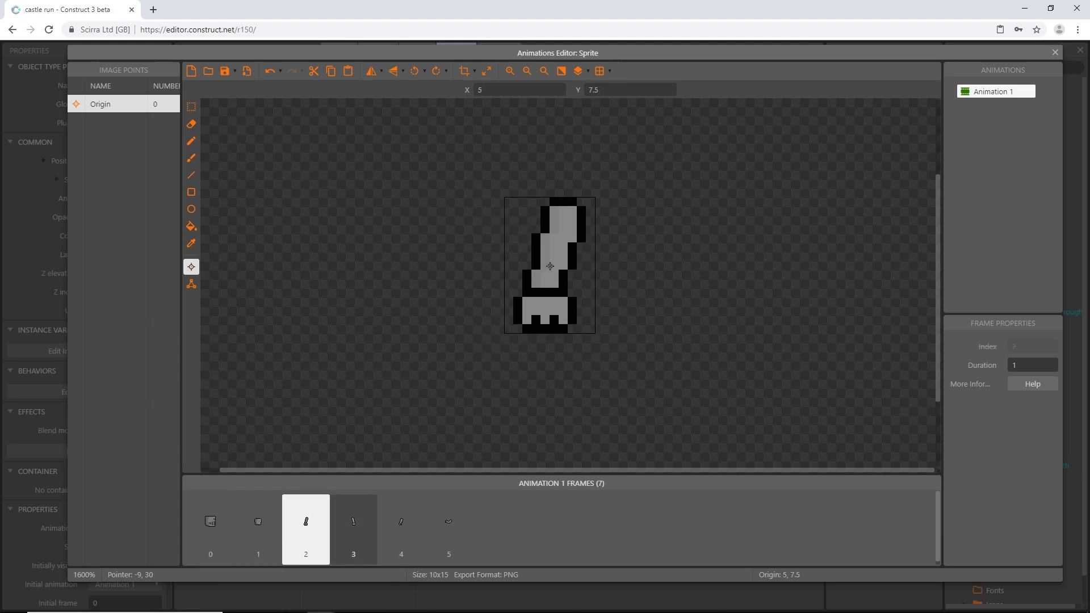
{"action": "left_click", "coordinate": [354, 528]}
{"action": "left_click", "coordinate": [401, 528]}
{"action": "left_click", "coordinate": [449, 529]}
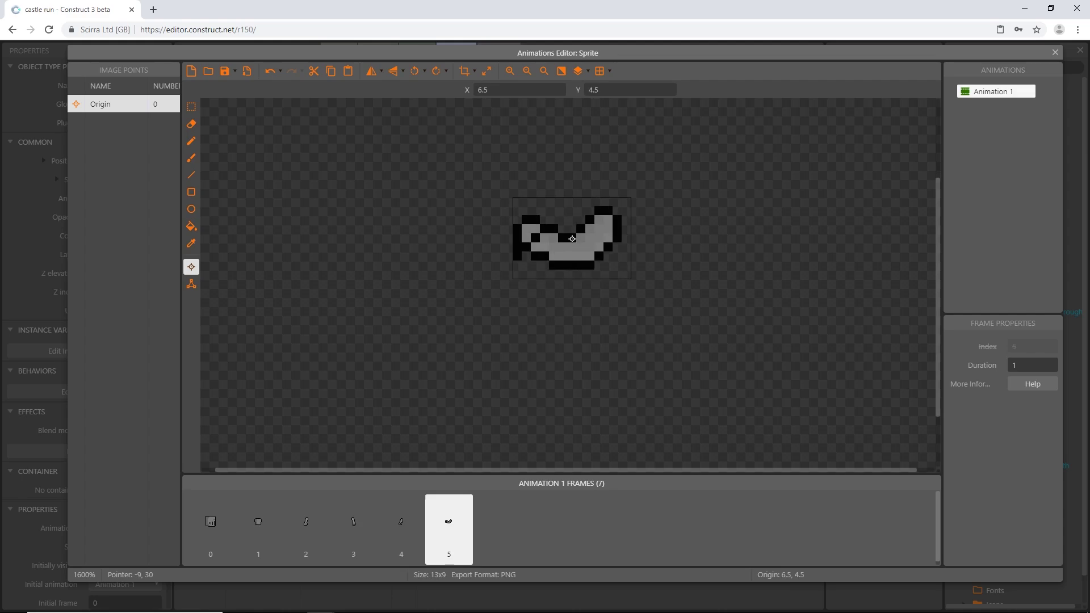
{"action": "left_click", "coordinate": [209, 528]}
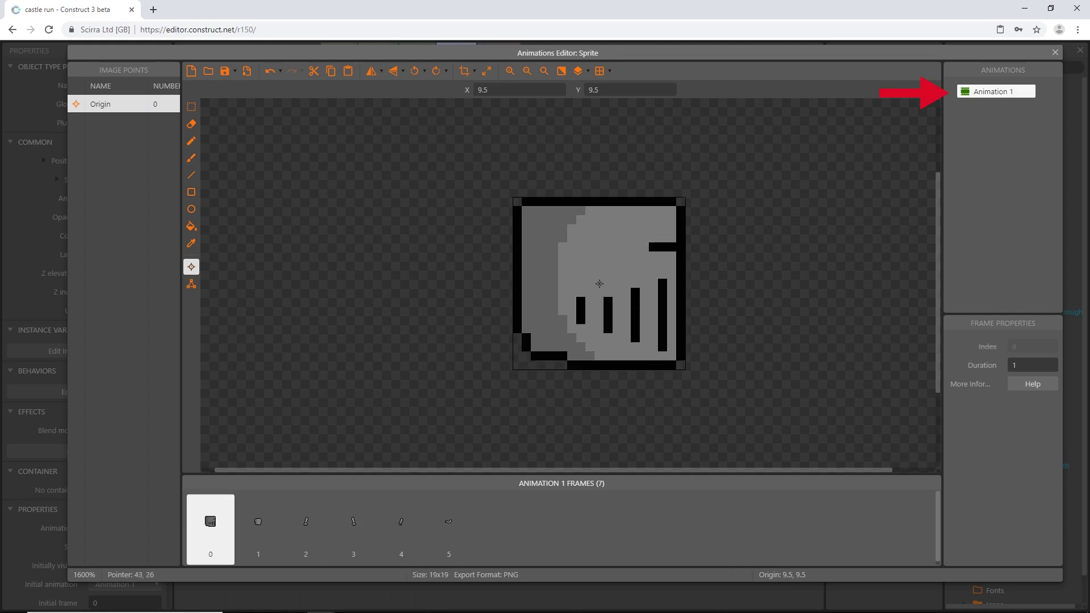
Rename Animation 1 to ani_death and set its speed to 0
{"action": "left_click", "coordinate": [995, 91]}
{"action": "left_click", "coordinate": [995, 91]}
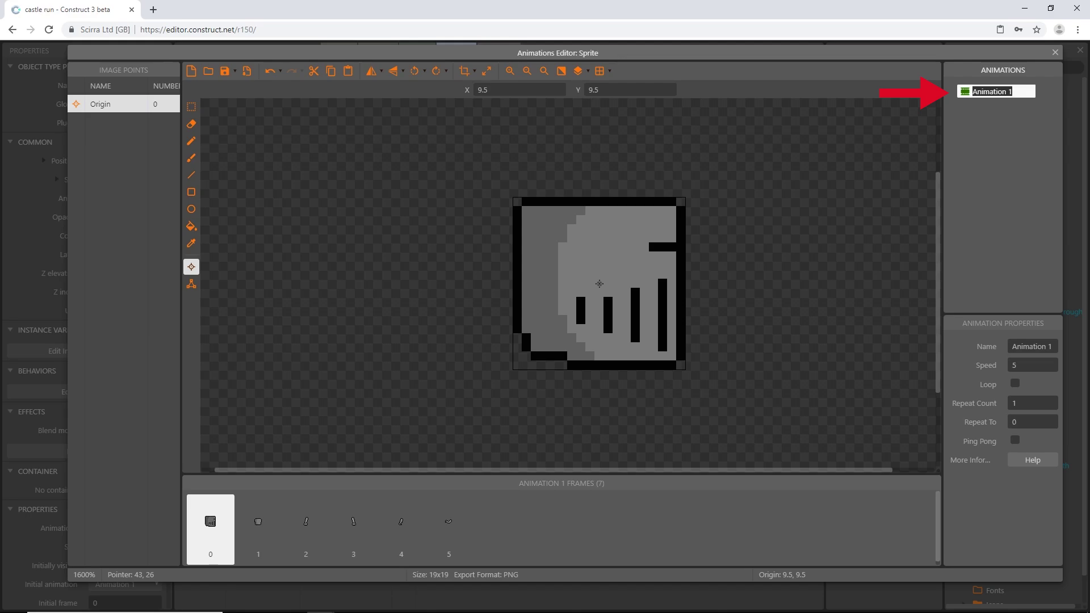
{"action": "type", "text": "ani_death"}
{"action": "key", "text": "Return"}
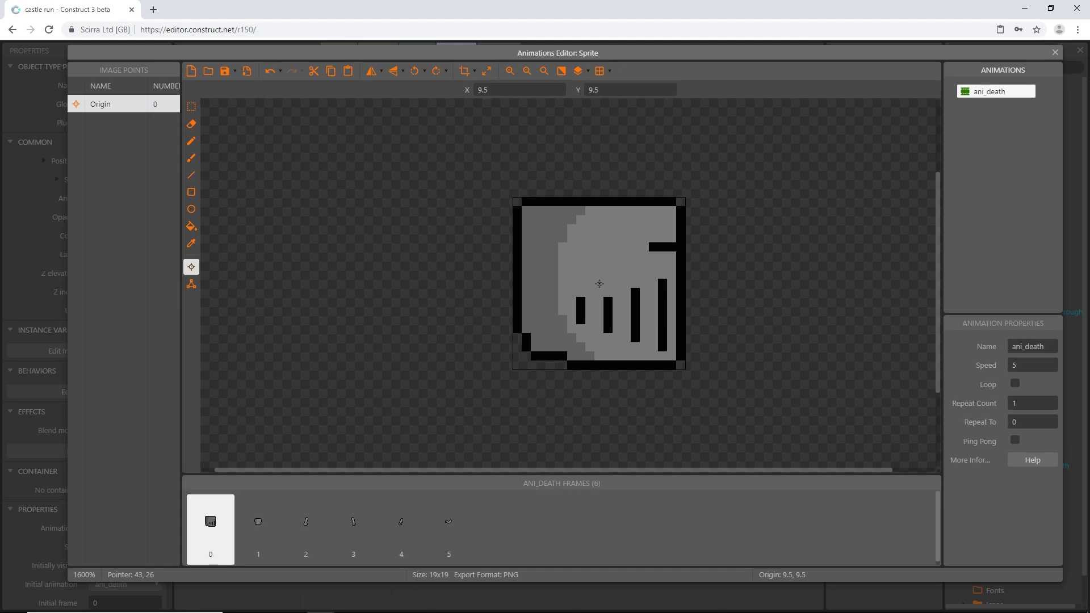
{"action": "left_click_drag", "start_coordinate": [1033, 365], "coordinate": [1032, 370]}
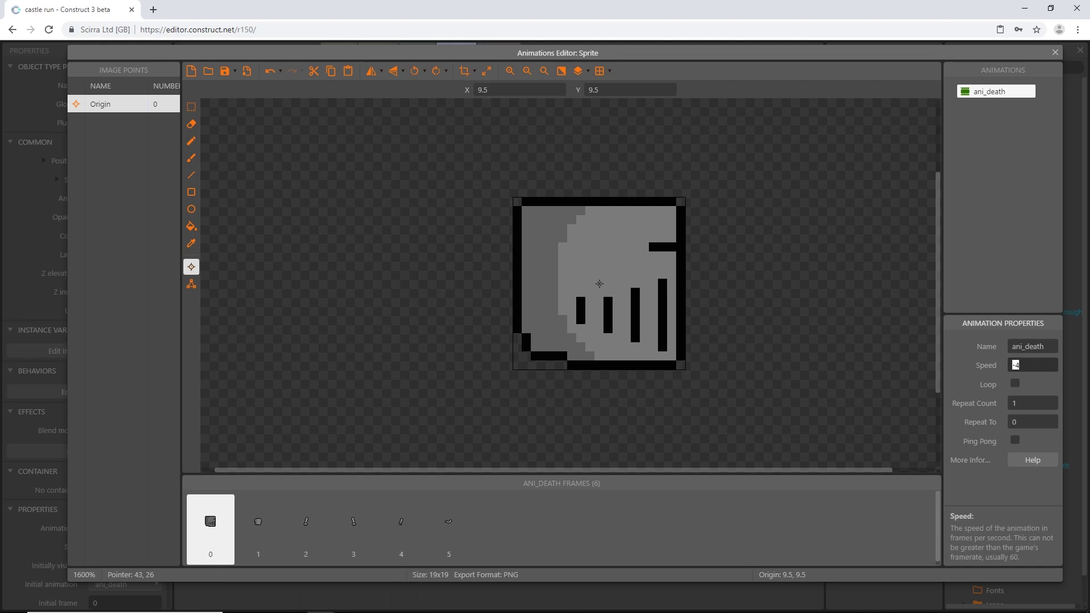
{"action": "type", "text": "0"}
Move the origin of frame 0 to the bottom centre of the helmet at X 9.5, Y 19
{"action": "left_click", "coordinate": [210, 529]}
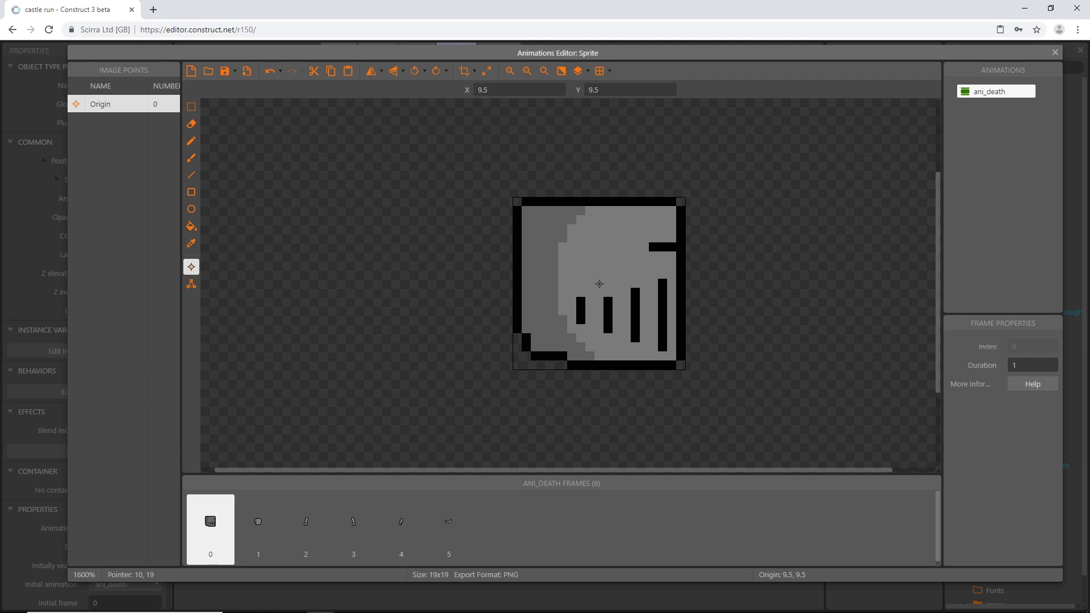
{"action": "left_click", "coordinate": [604, 370]}
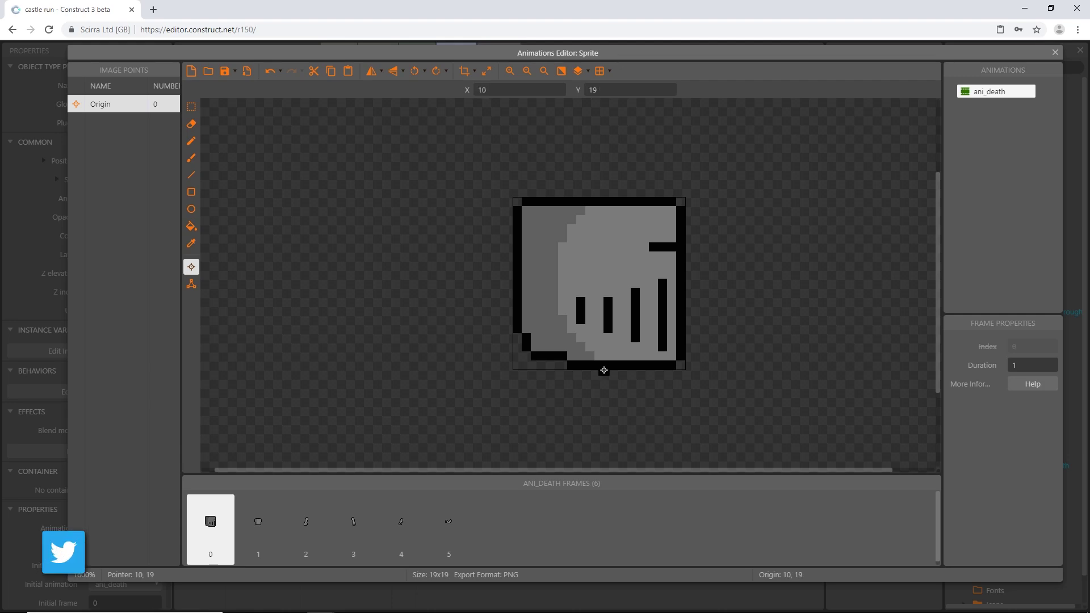
{"action": "left_click", "coordinate": [599, 370]}
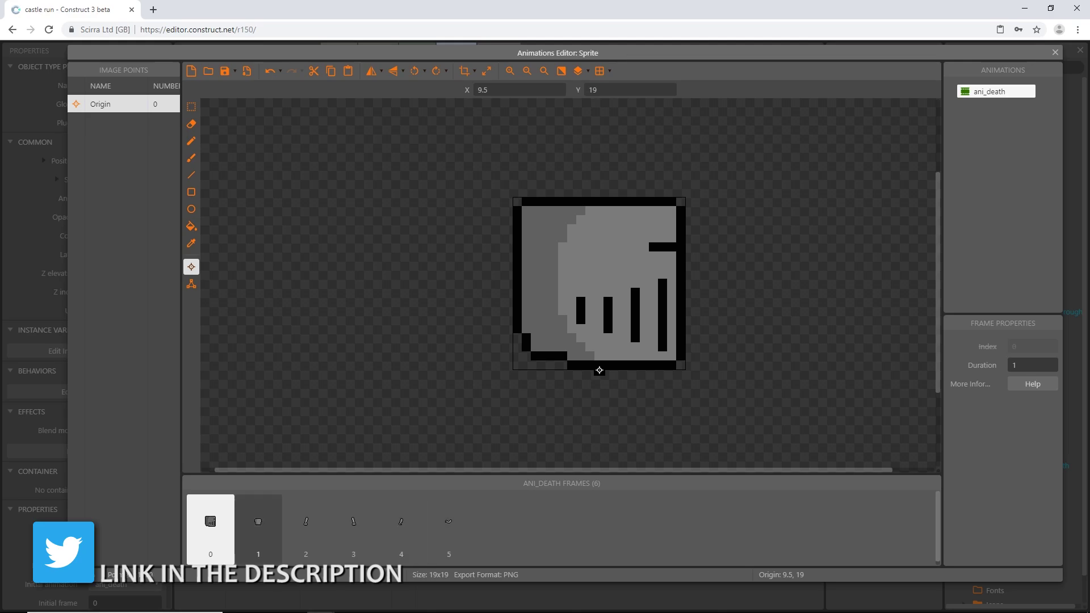
Place the origin at the top of each arm: X 7, Y 0 on frame 2 and X 3, Y 0 on frame 3
{"action": "left_click", "coordinate": [257, 528]}
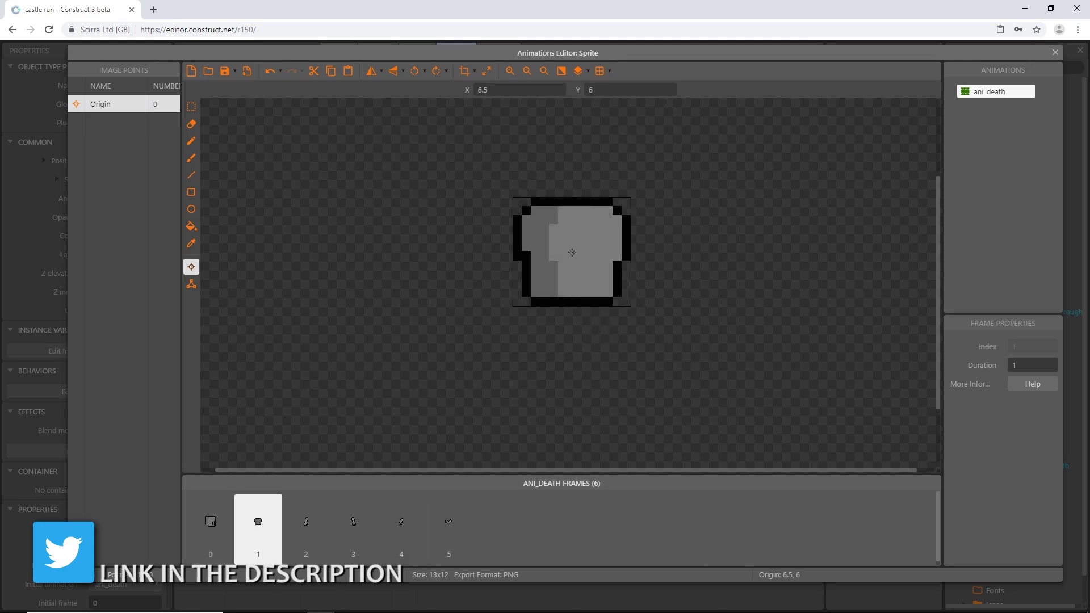
{"action": "left_click", "coordinate": [305, 525]}
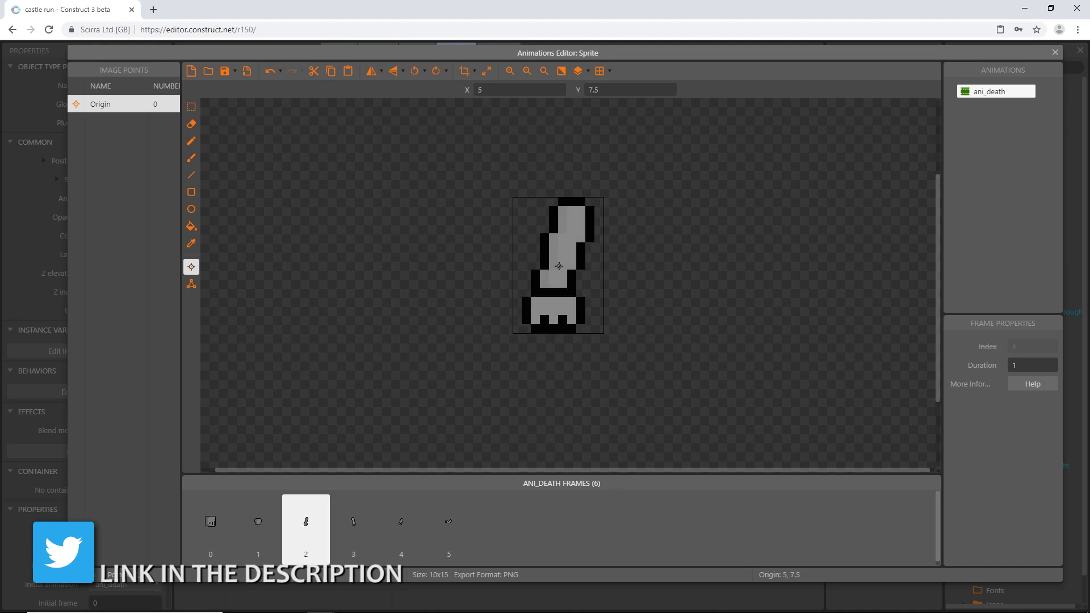
{"action": "left_click", "coordinate": [576, 198]}
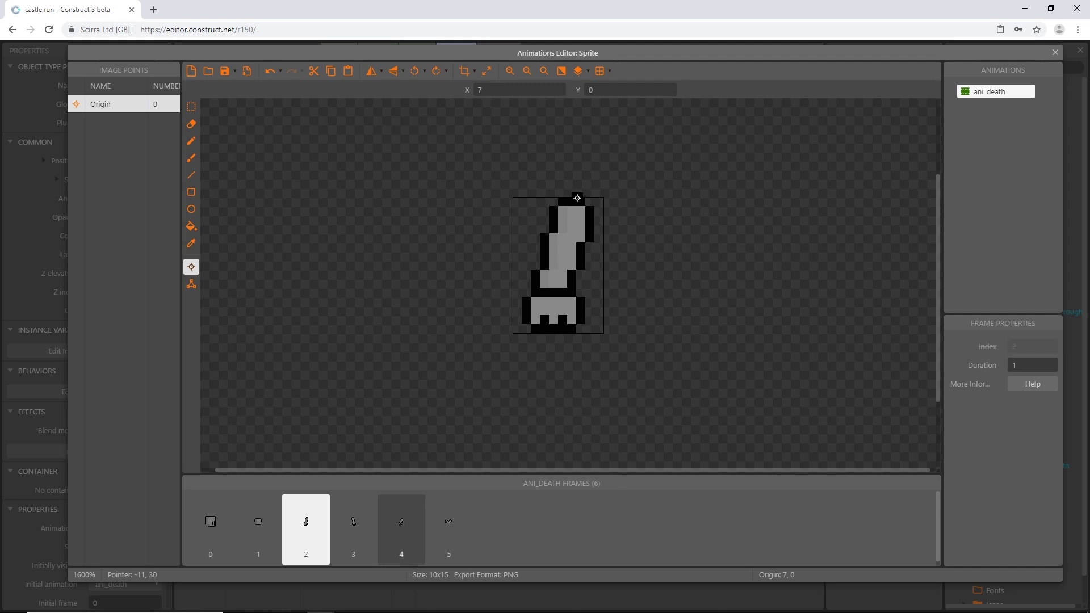
{"action": "left_click", "coordinate": [354, 525]}
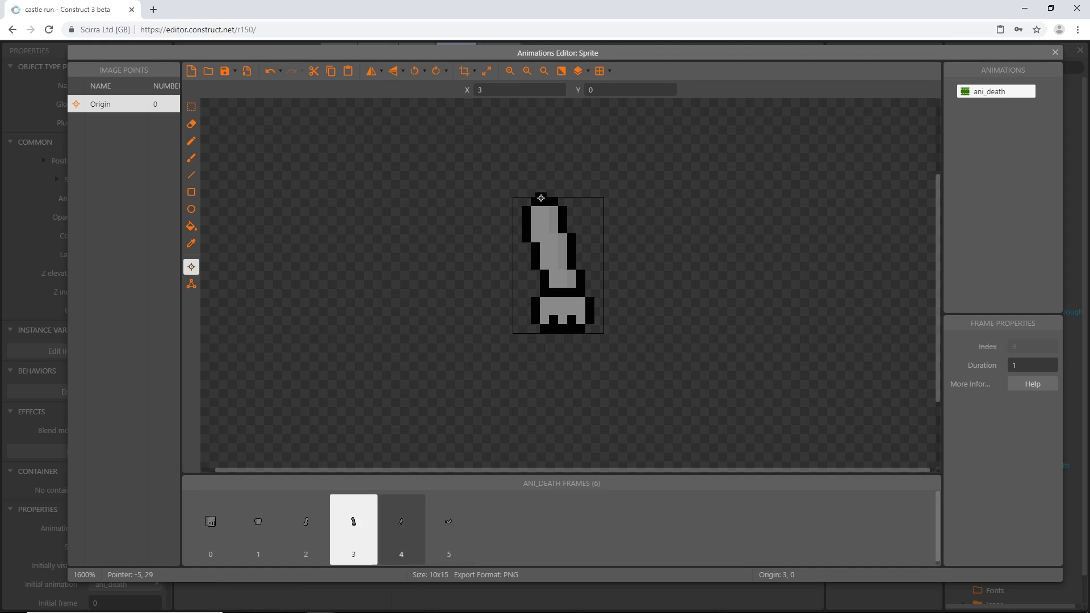
Place the origin near the top of the leg on frame 4 and at X 11, Y 2 on frame 5
{"action": "left_click", "coordinate": [401, 525]}
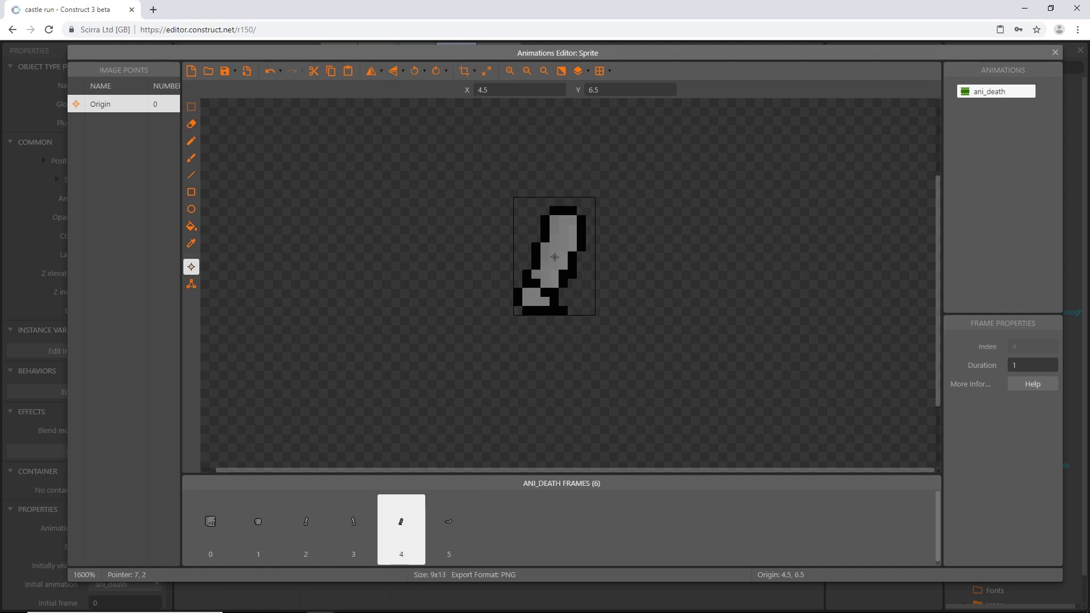
{"action": "left_click", "coordinate": [562, 213]}
{"action": "left_click", "coordinate": [448, 528]}
{"action": "left_click", "coordinate": [613, 216]}
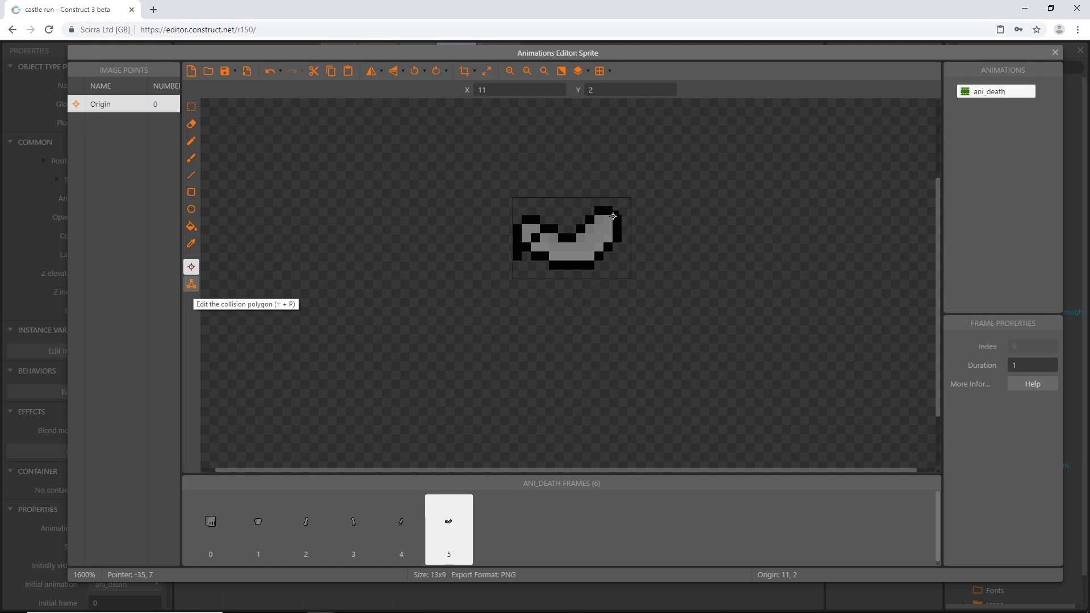
Reshape frame 5's collision polygon, moving three corners to about (1.19, 2.06), (11, 1.25) and (12.09, 4.72), and add a point from the bottom-left corner
{"action": "left_click", "coordinate": [192, 284]}
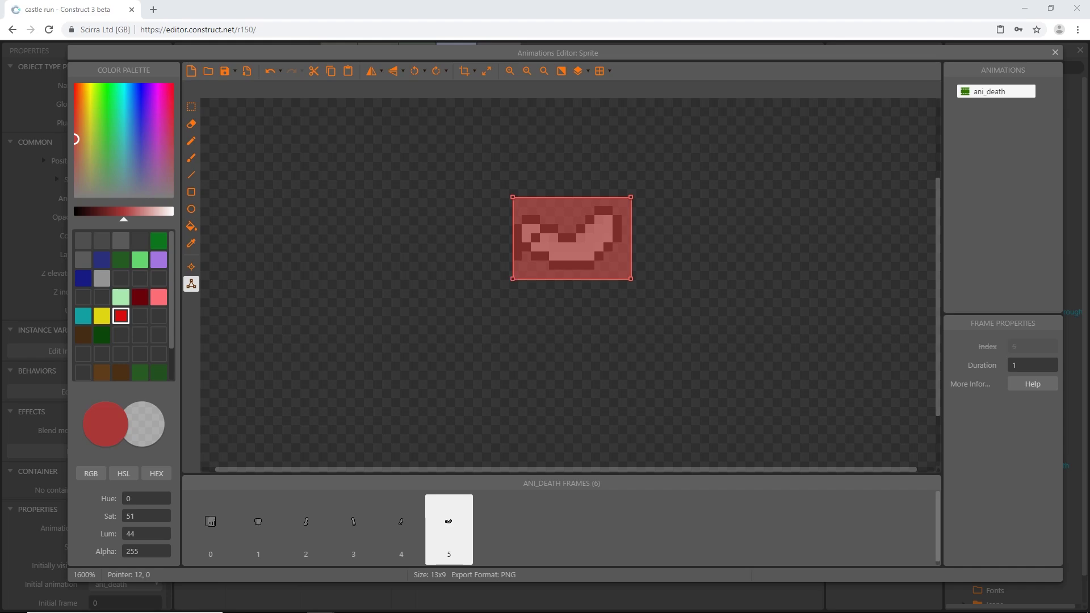
{"action": "left_click_drag", "start_coordinate": [512, 197], "coordinate": [524, 216]}
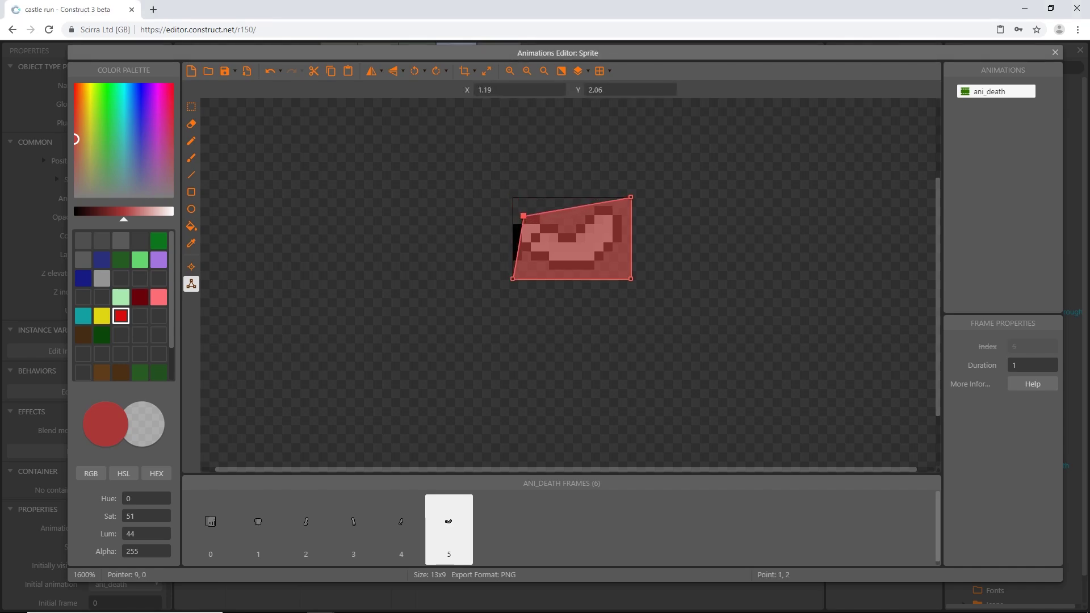
{"action": "left_click_drag", "start_coordinate": [631, 197], "coordinate": [612, 208]}
{"action": "scroll", "coordinate": [626, 220], "scroll_direction": "up", "scroll_amount": 2, "text": "ctrl"}
{"action": "scroll", "coordinate": [594, 227], "scroll_direction": "down", "scroll_amount": 1, "text": "ctrl"}
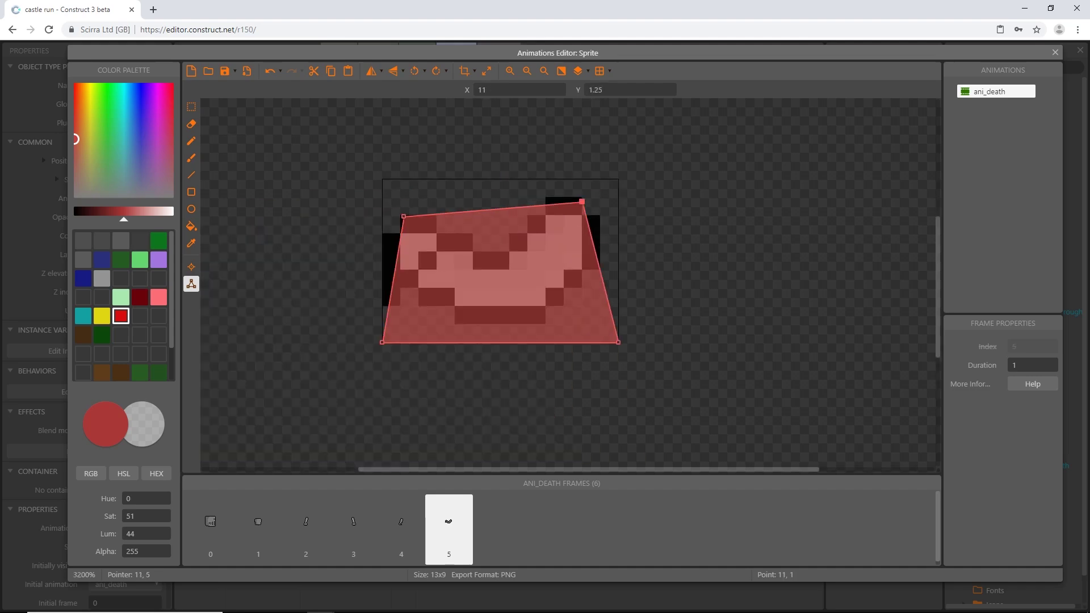
{"action": "left_click_drag", "start_coordinate": [618, 343], "coordinate": [601, 265]}
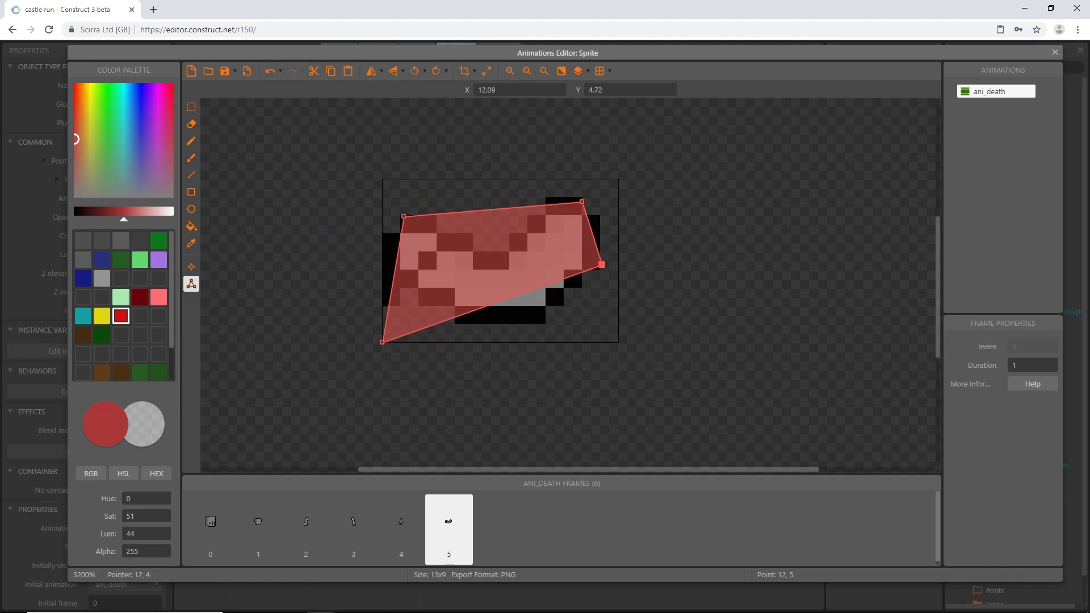
{"action": "right_click", "coordinate": [381, 342]}
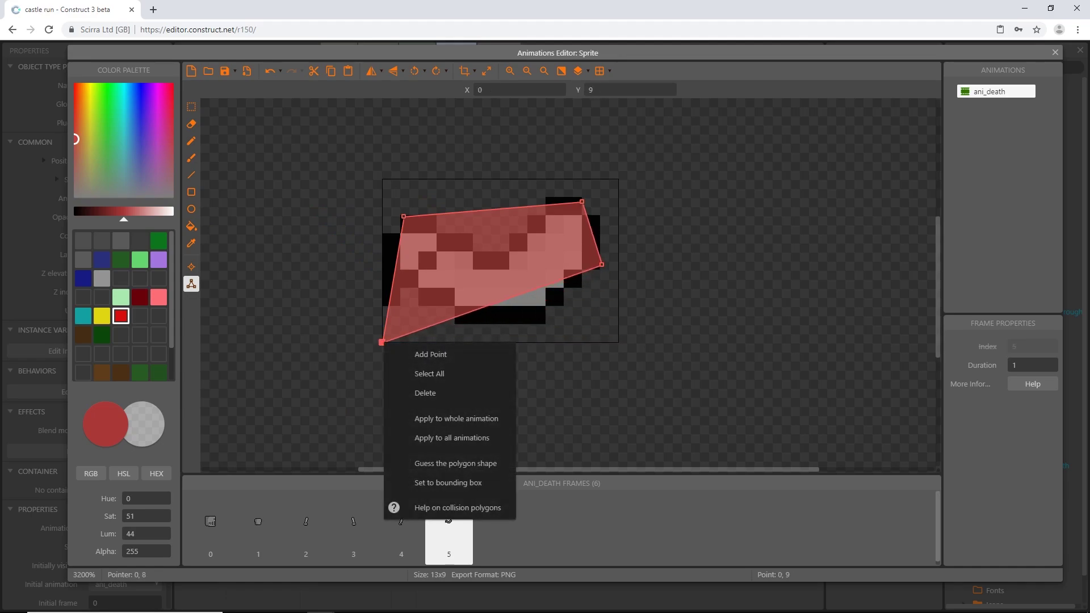
{"action": "left_click", "coordinate": [430, 355]}
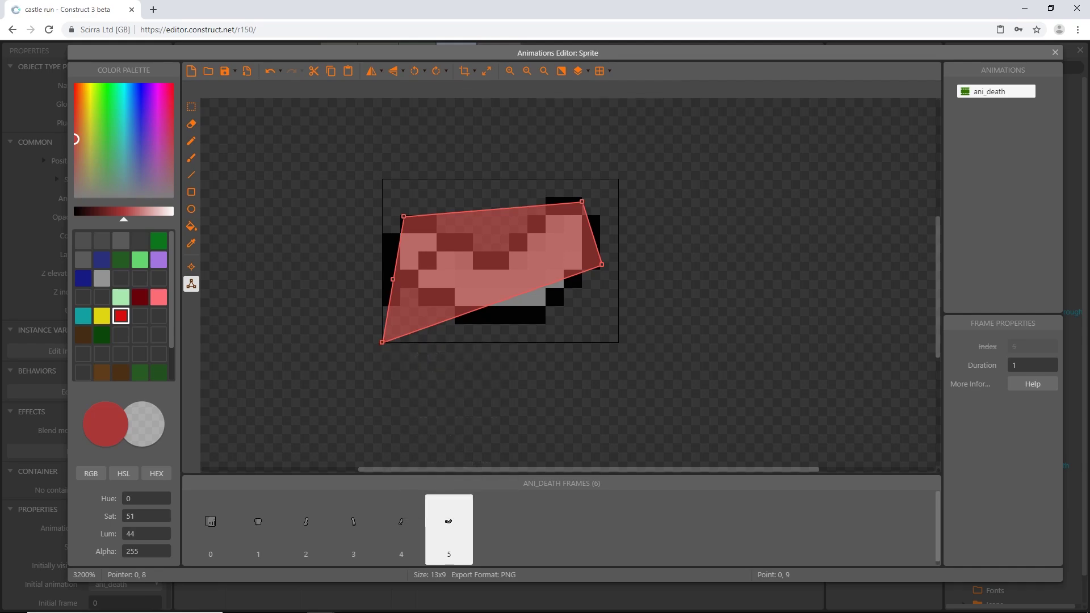